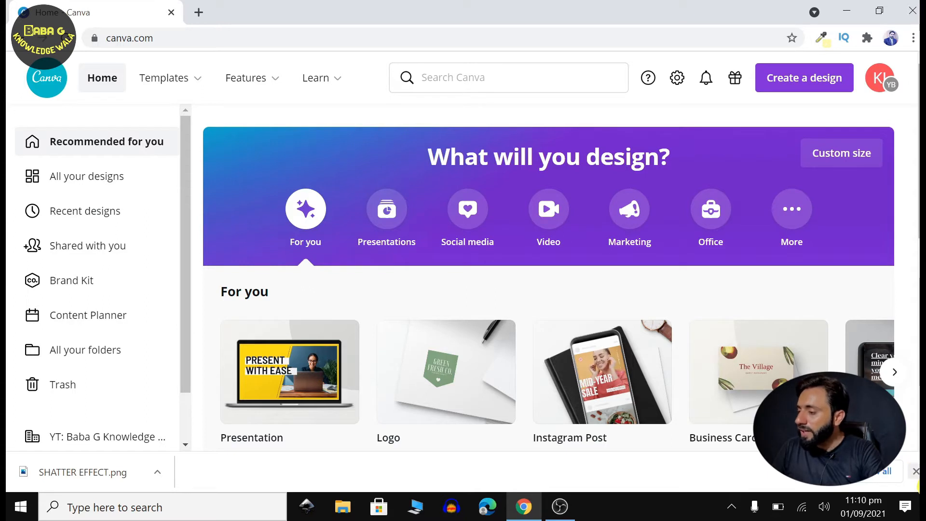
# Step: Create a new blank Desktop Wallpaper design
pyautogui.click(917, 472)
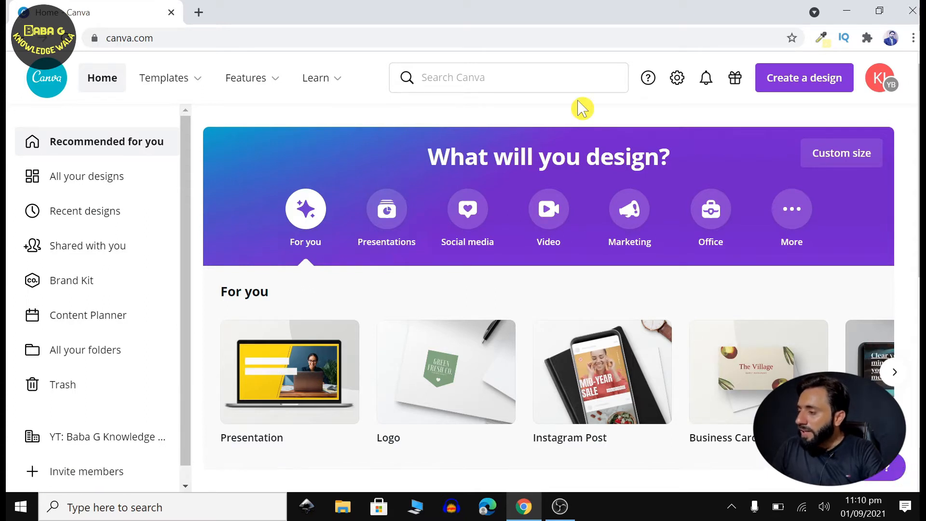
pyautogui.click(804, 80)
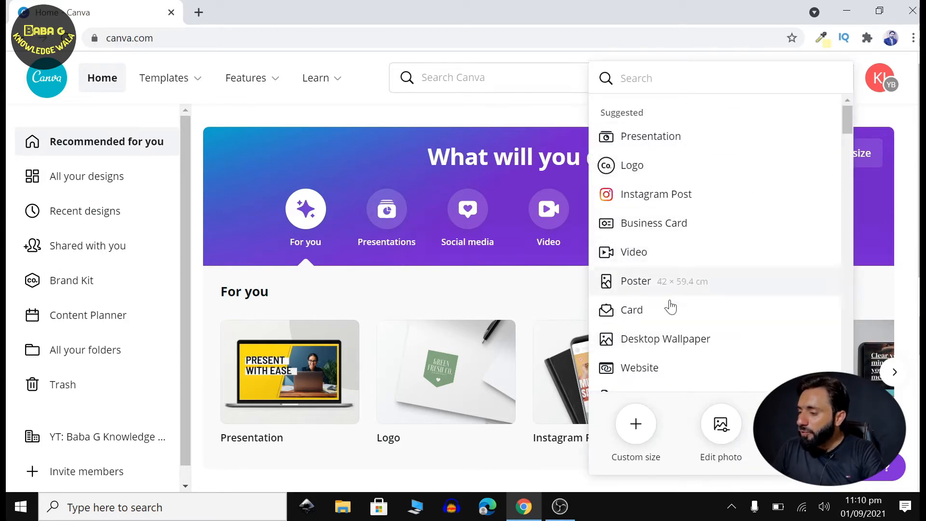
pyautogui.click(703, 352)
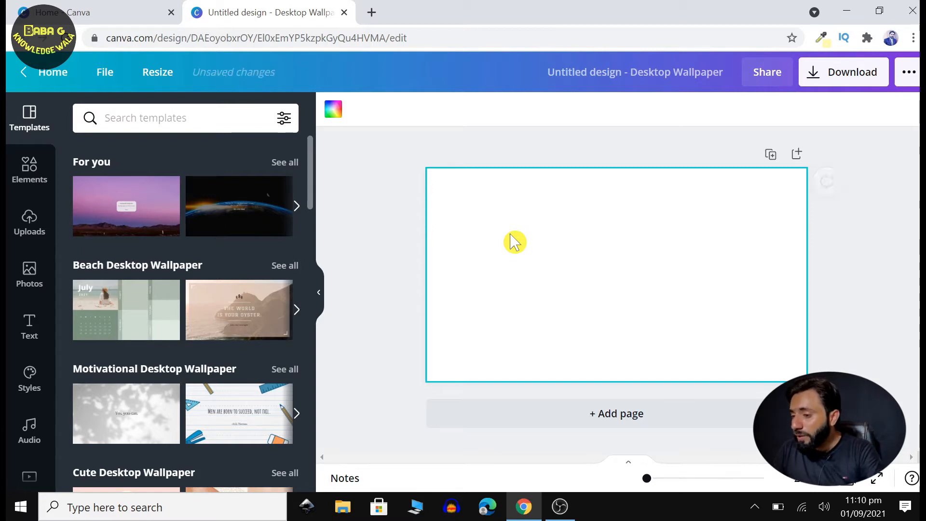
# Step: Try a dark grey page background and set it back to white
pyautogui.click(333, 110)
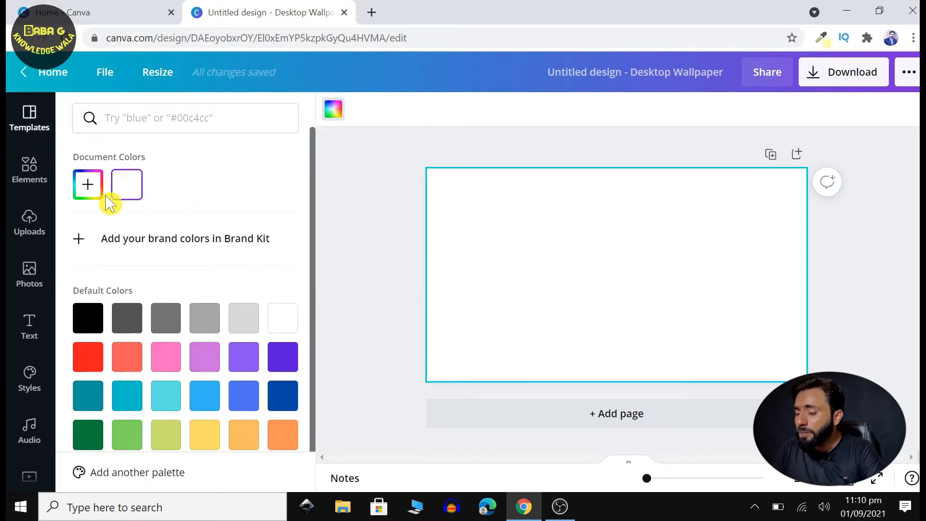
pyautogui.click(131, 315)
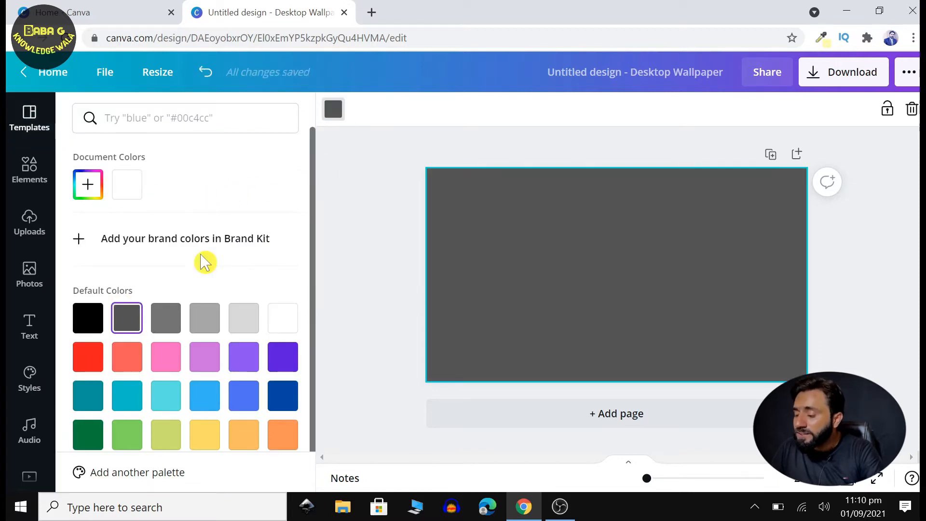
pyautogui.click(125, 196)
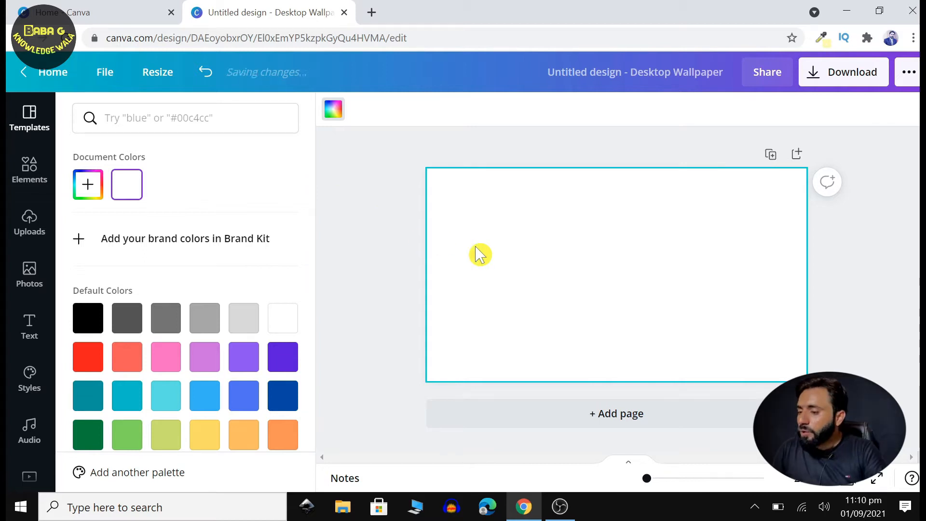
pyautogui.click(356, 225)
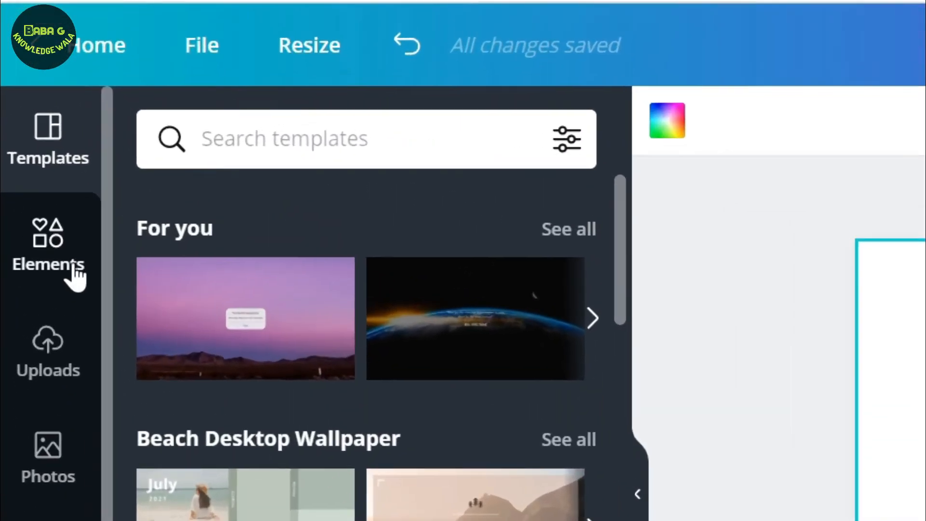
# Step: Search the elements for "pink flowers" and add the pink lily stem with long stamens to the page
pyautogui.click(53, 270)
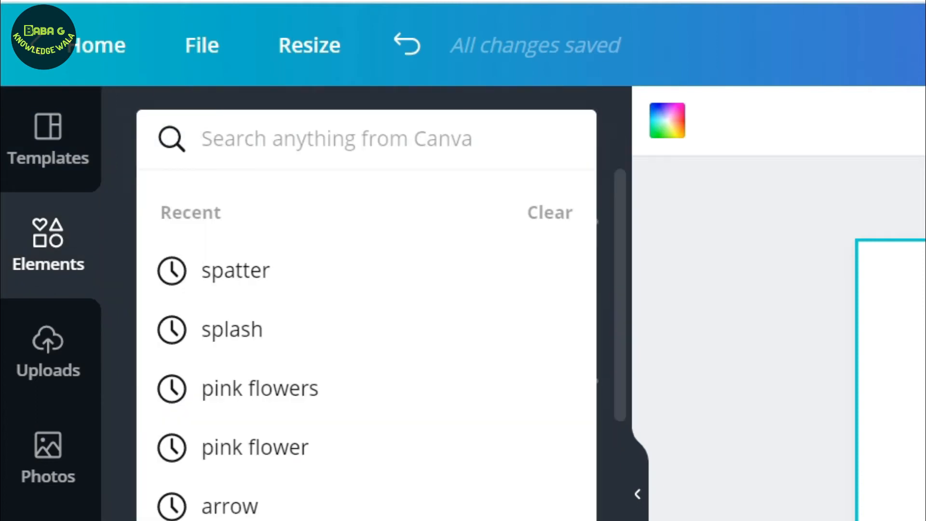
pyautogui.write('pink flower')
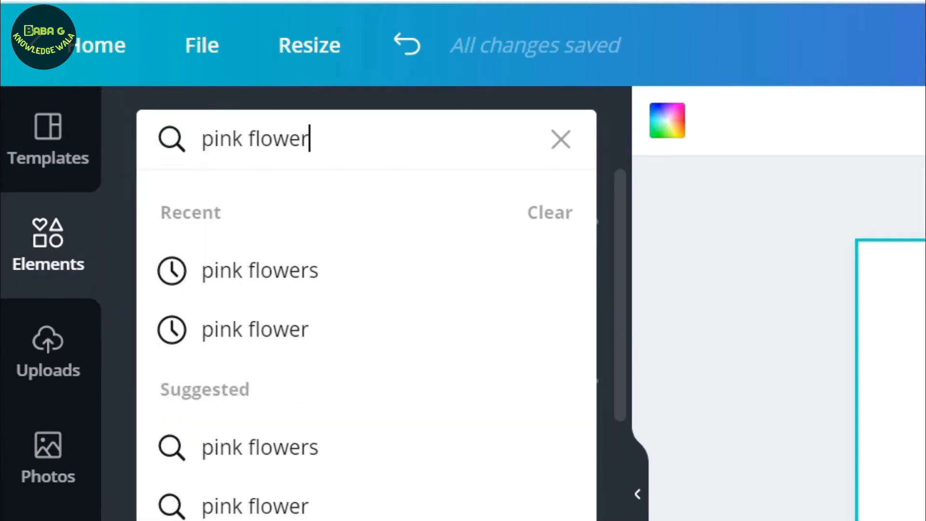
pyautogui.write('s')
pyautogui.press('Return')
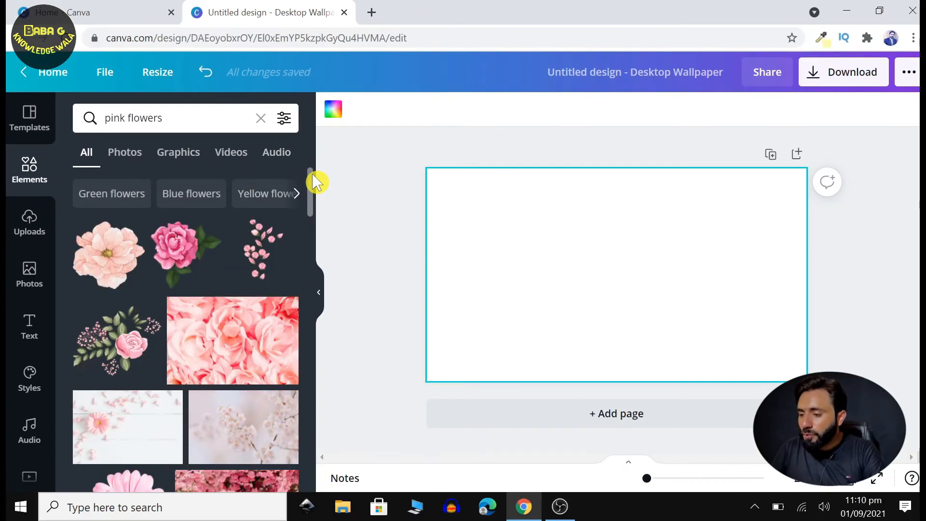
pyautogui.moveTo(313, 182); pyautogui.dragTo(327, 323)
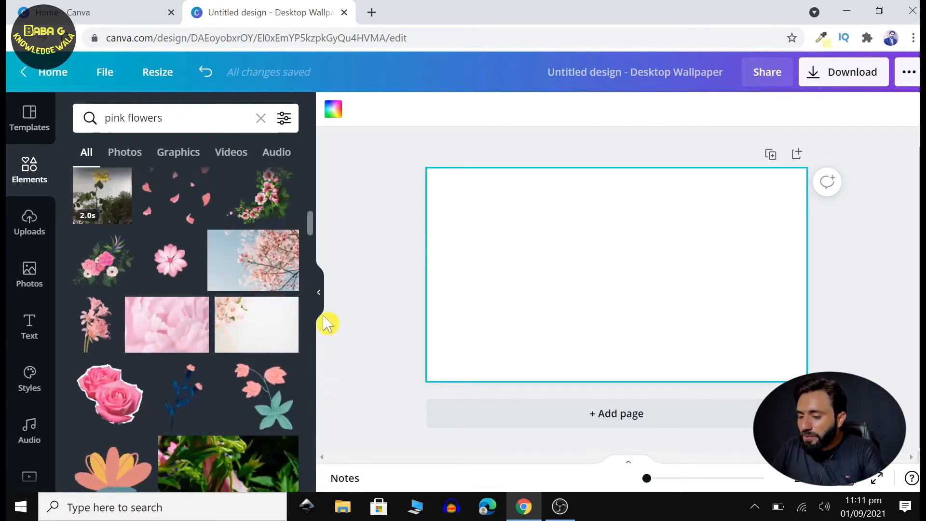
pyautogui.click(101, 304)
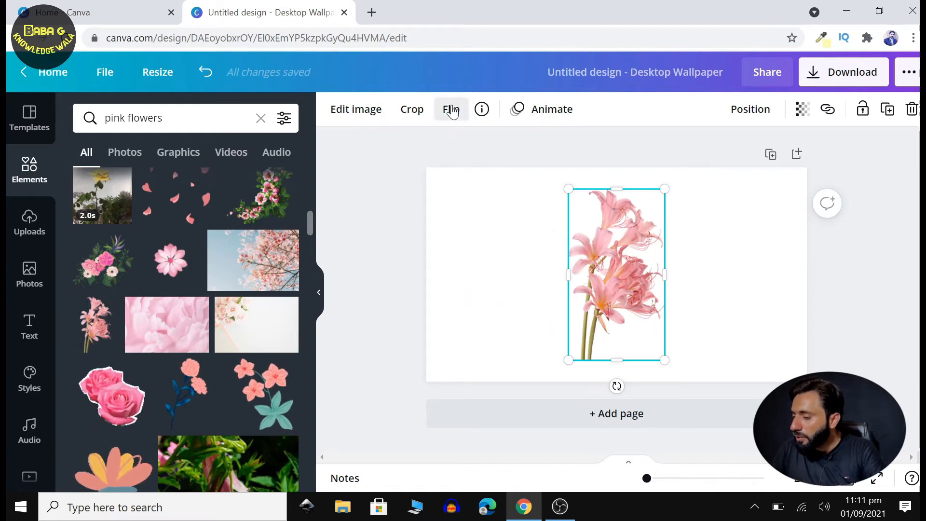
# Step: Flip the pink lily image horizontally and enlarge it to the full page height, about 607 × 1,080
pyautogui.click(451, 110)
pyautogui.click(497, 146)
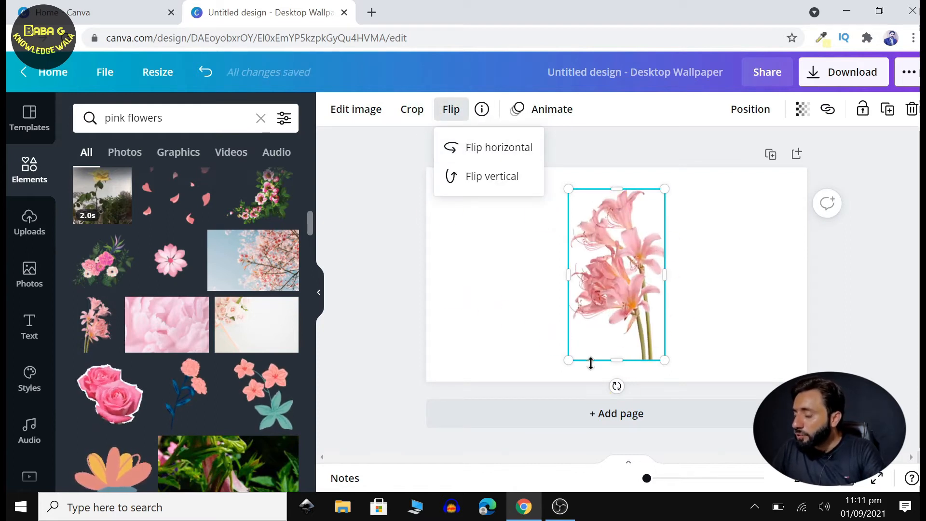
pyautogui.moveTo(570, 359); pyautogui.dragTo(557, 381)
pyautogui.moveTo(672, 186); pyautogui.dragTo(684, 173)
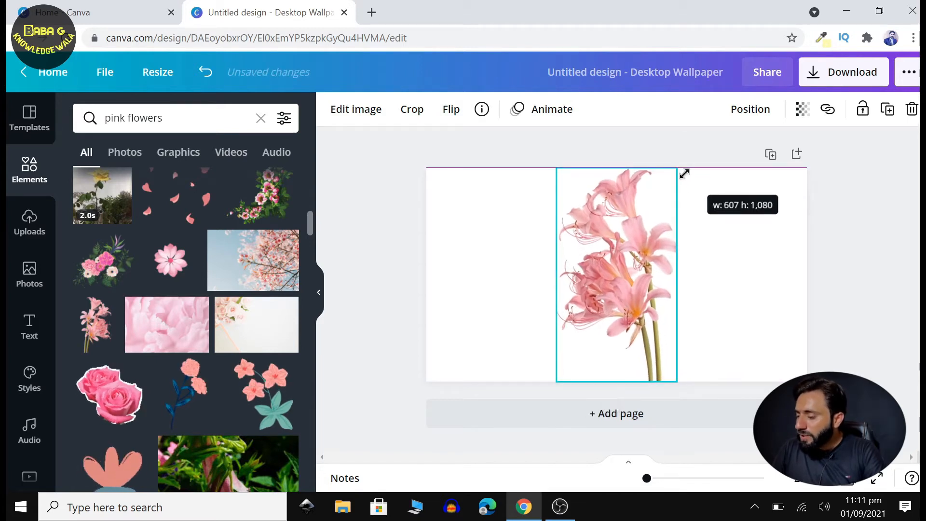
pyautogui.click(495, 263)
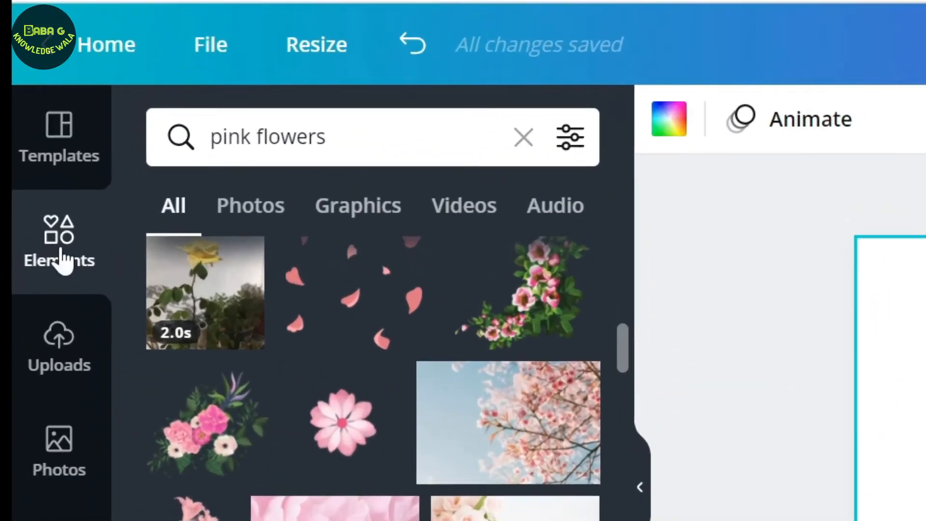
# Step: Search the elements for "splash" and add the free speckled droplet graphic to the page
pyautogui.click(523, 138)
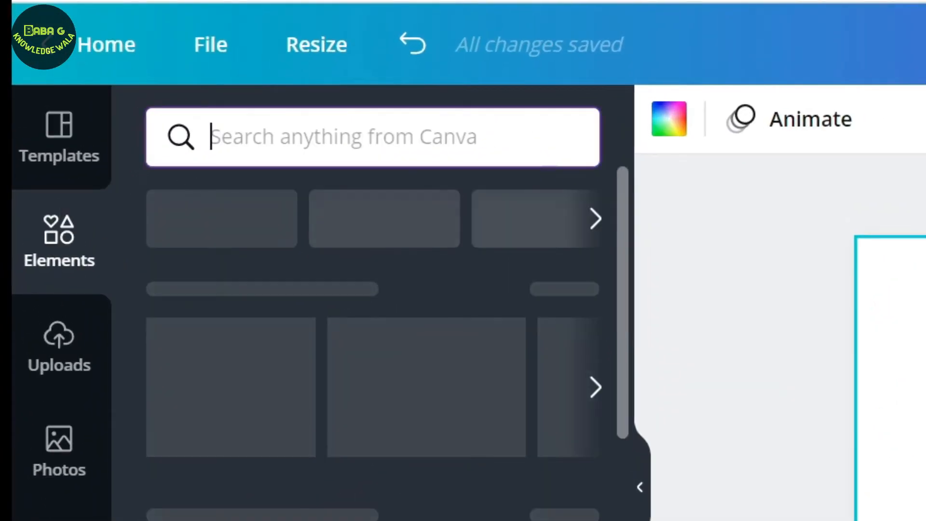
pyautogui.write('splash')
pyautogui.press('Return')
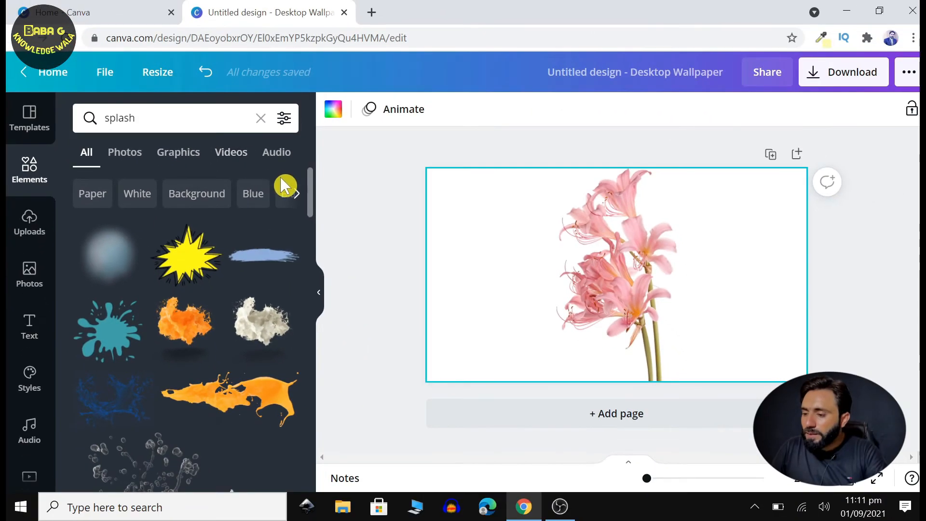
pyautogui.moveTo(314, 189); pyautogui.dragTo(313, 266)
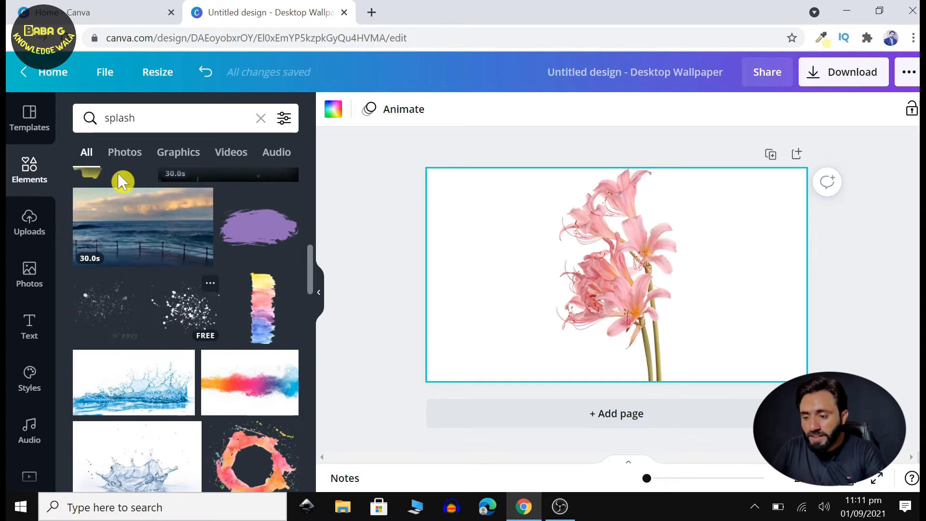
pyautogui.click(179, 313)
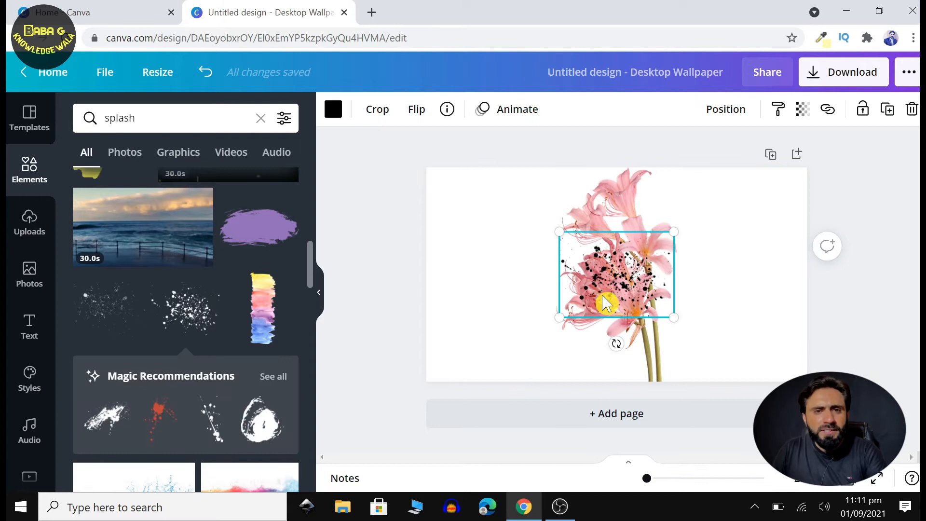
# Step: Search the elements for "splatter" and look through the graphics for suitable speckle shapes
pyautogui.click(145, 117)
pyautogui.write('splatter')
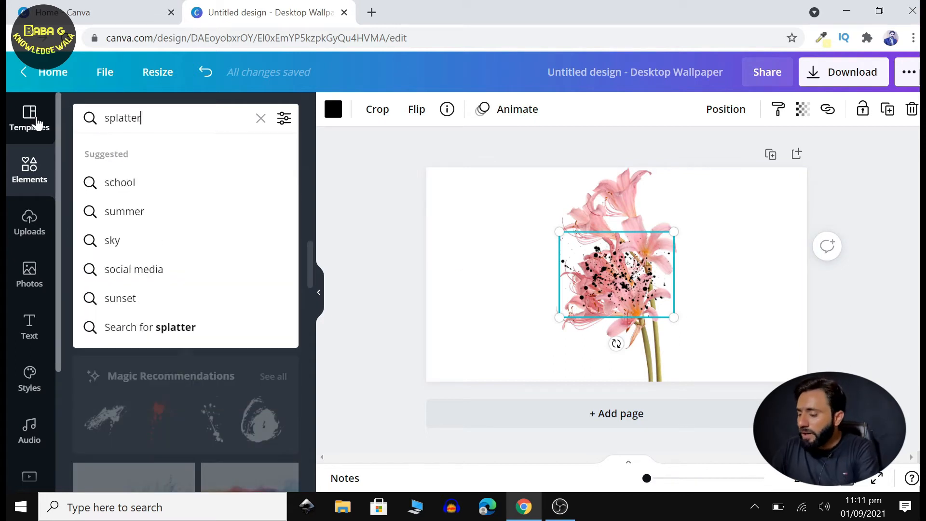
pyautogui.press('Return')
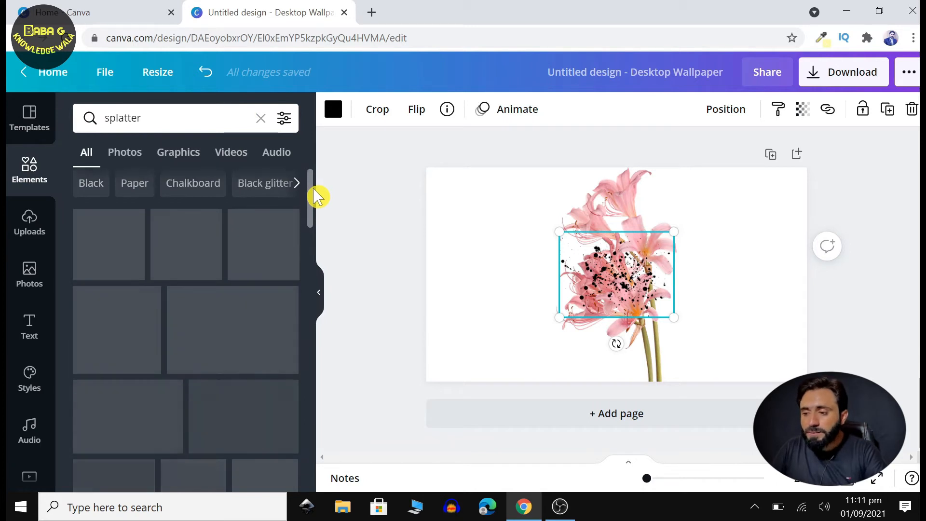
pyautogui.scroll(-1, 317, 198)
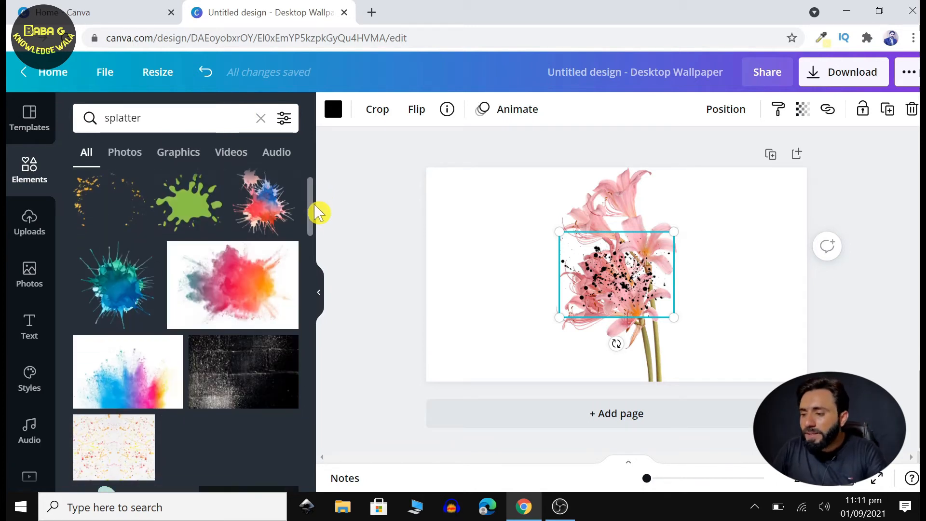
pyautogui.moveTo(313, 216); pyautogui.dragTo(316, 259)
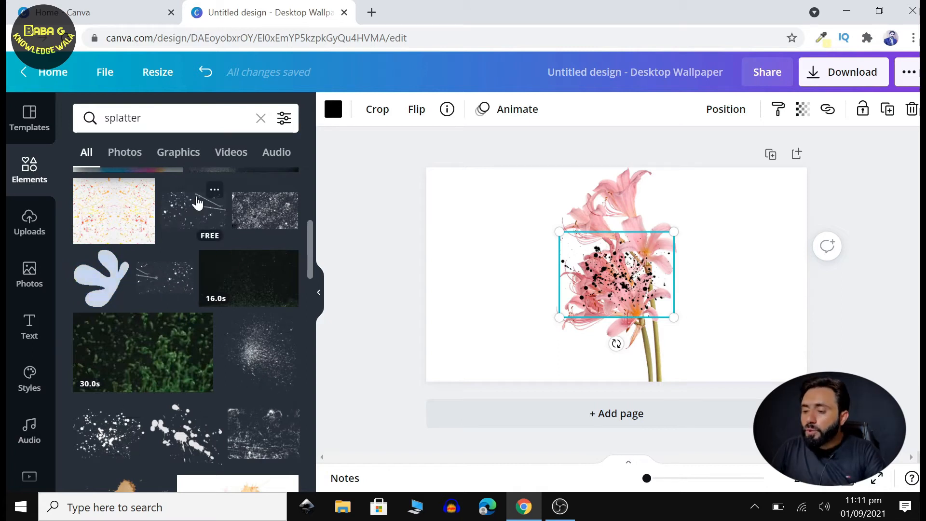
pyautogui.moveTo(315, 248); pyautogui.dragTo(314, 326)
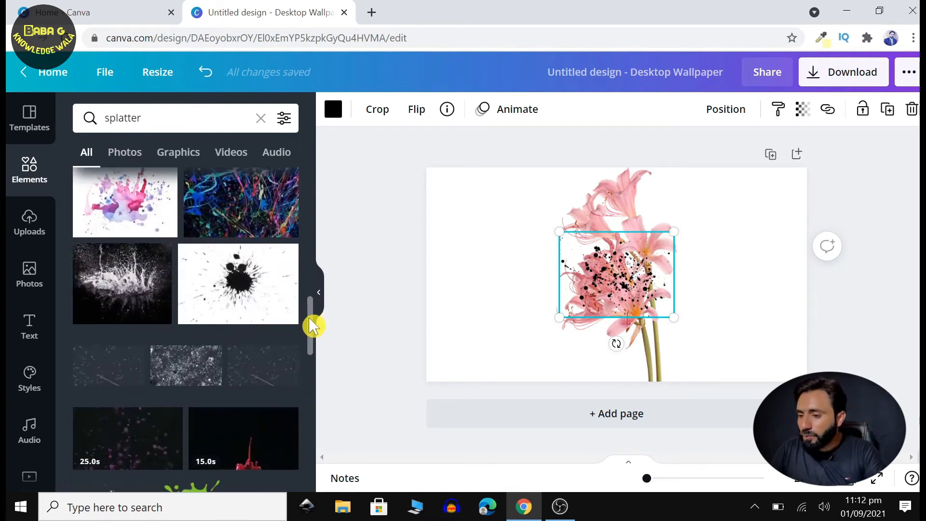
# Step: Replace the element search term with "splash" and run the search again
pyautogui.moveTo(146, 118); pyautogui.dragTo(6, 116)
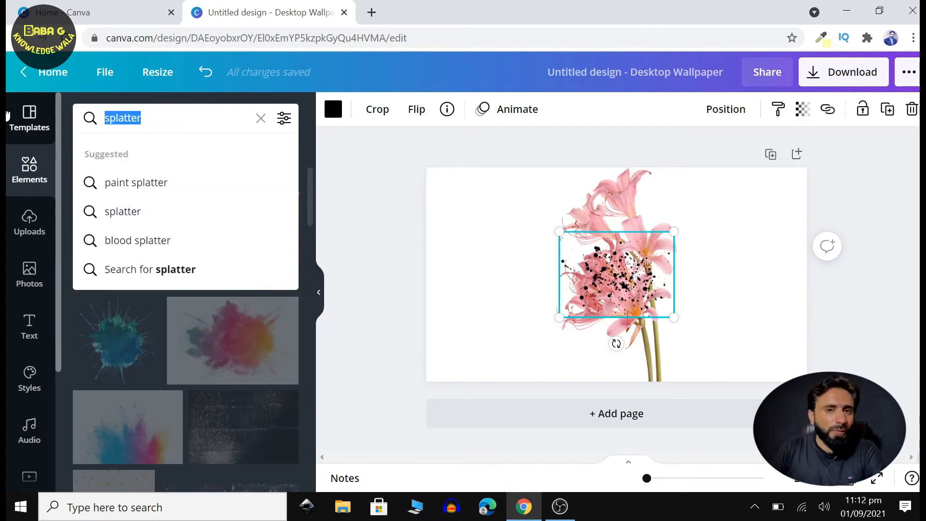
pyautogui.write('spla')
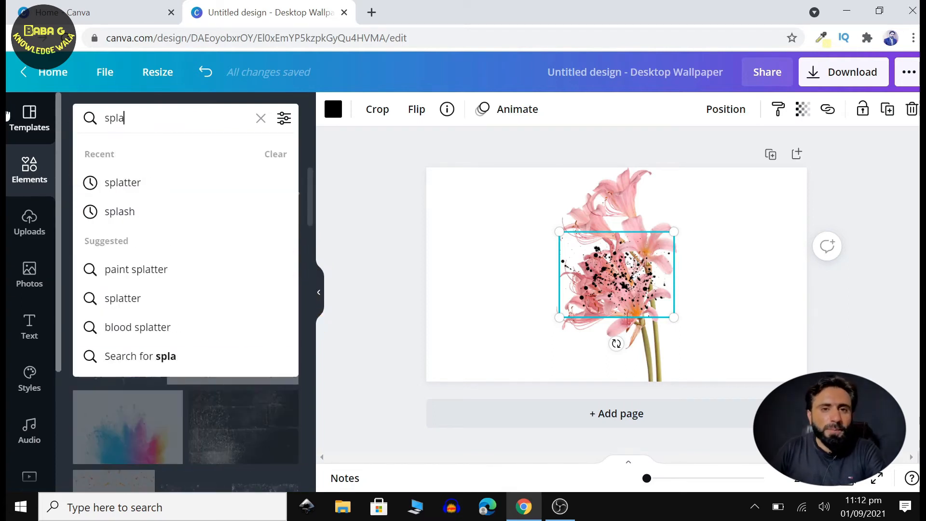
pyautogui.write('sh')
pyautogui.press('Return')
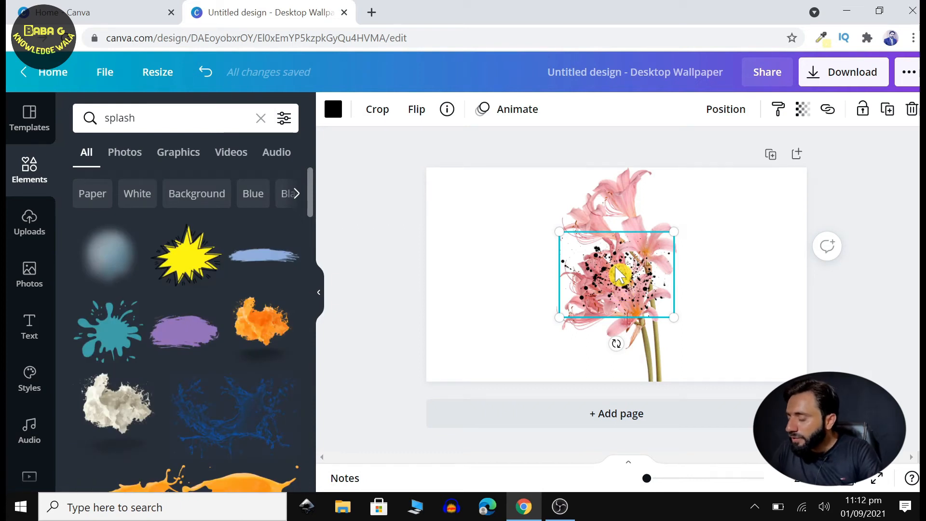
# Step: Shrink the black speckled splash and position it over the outer petals of the lily's upper-left bloom
pyautogui.moveTo(618, 272); pyautogui.dragTo(588, 236)
pyautogui.moveTo(530, 284); pyautogui.dragTo(556, 263)
pyautogui.moveTo(623, 241); pyautogui.dragTo(595, 236)
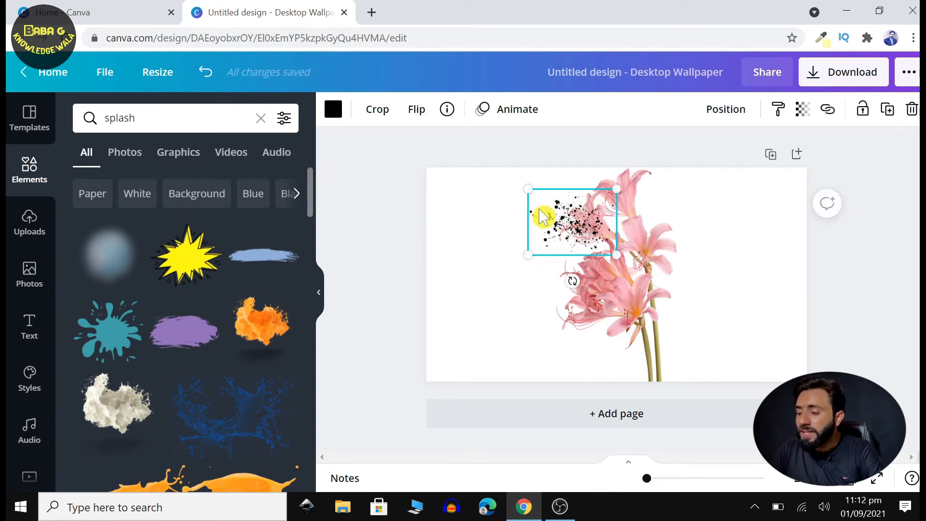
pyautogui.moveTo(531, 190); pyautogui.dragTo(546, 200)
pyautogui.moveTo(585, 232)
pyautogui.mouseDown()
pyautogui.moveTo(579, 220)
pyautogui.moveTo(583, 227)
pyautogui.mouseUp()
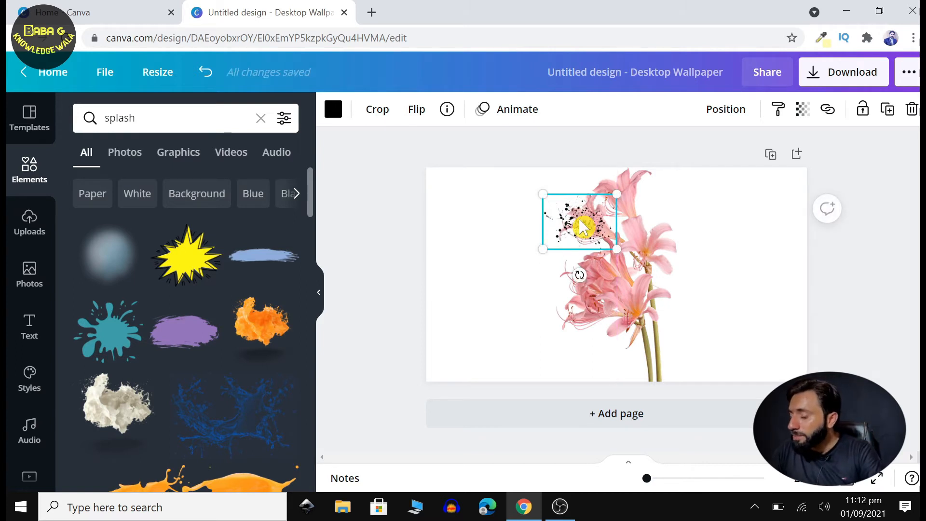
# Step: Recolour the speckled splash from the document colours to white
pyautogui.click(333, 113)
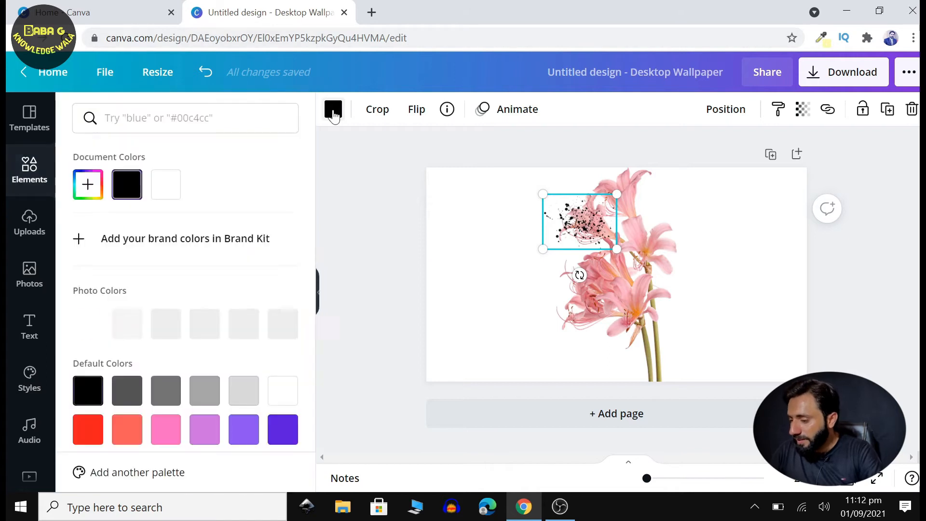
pyautogui.click(167, 187)
pyautogui.click(580, 234)
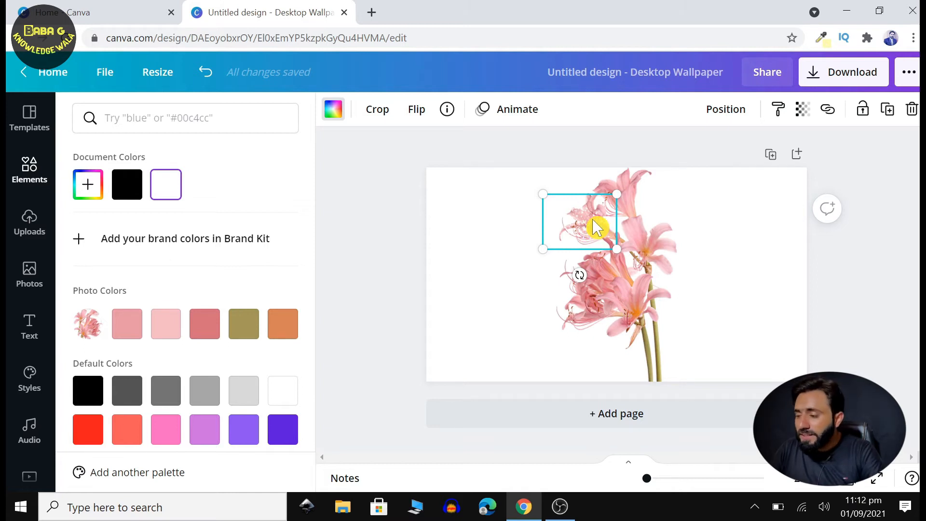
# Step: Duplicate the white speckled splash twice, stacking the slightly offset copies over the upper-left bloom
pyautogui.rightClick(597, 227)
pyautogui.click(619, 240)
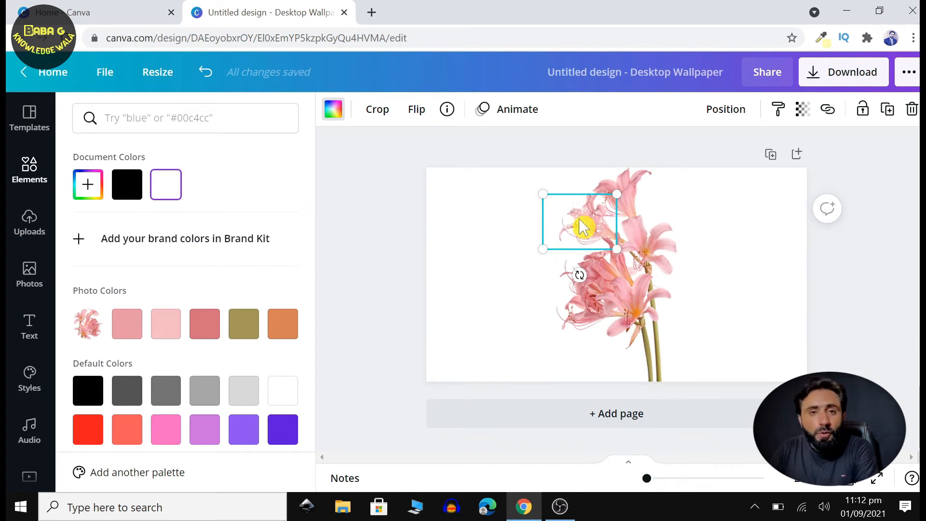
pyautogui.hotkey('ctrl', 'd')
pyautogui.hotkey('ctrl', 'd')
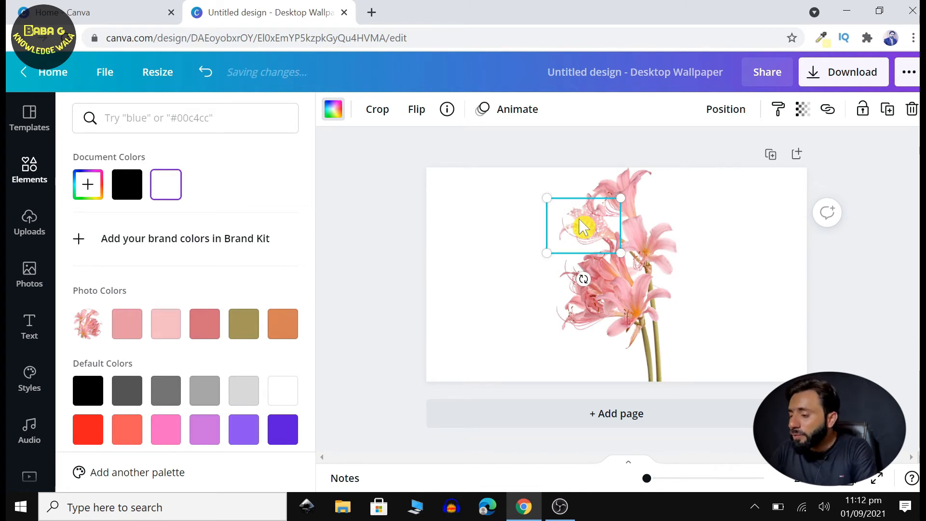
pyautogui.press('Escape')
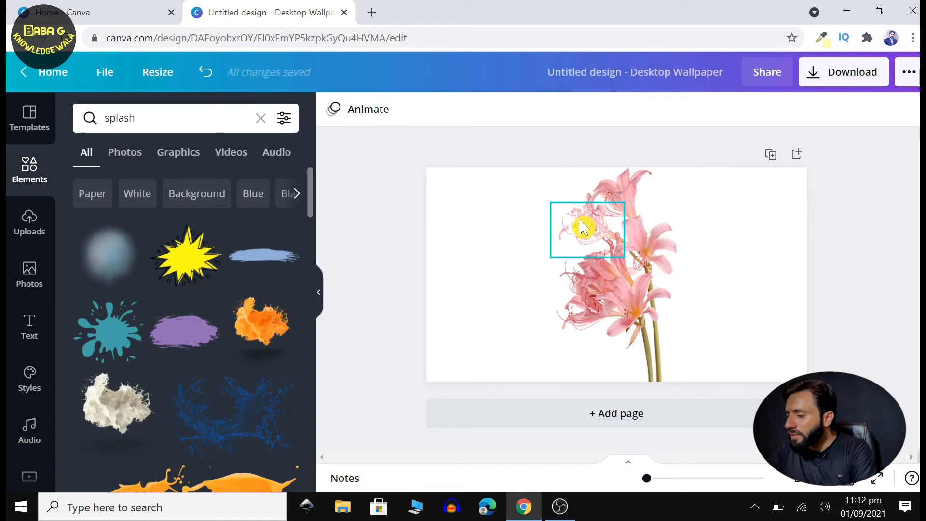
# Step: Select the stacked white splashes on the upper-left bloom and group them
pyautogui.click(583, 226)
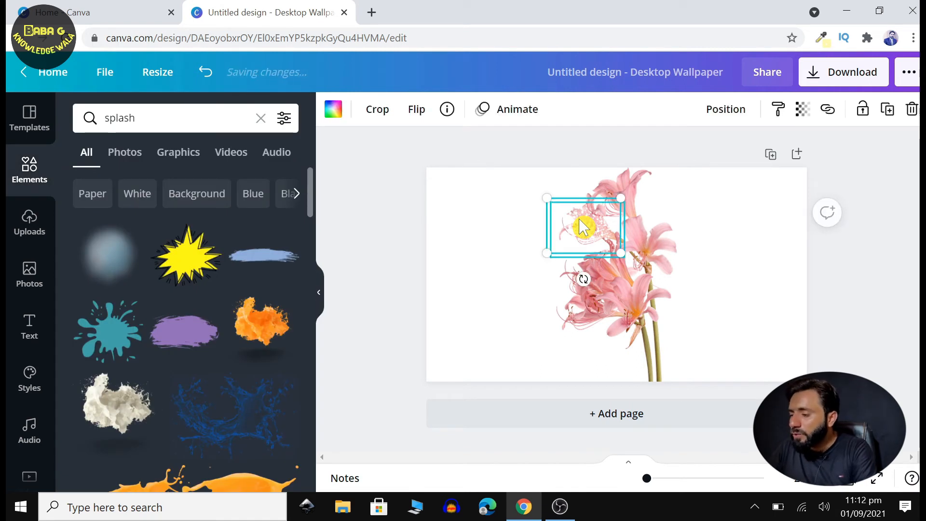
pyautogui.keyDown('shift'); pyautogui.click(585, 225); pyautogui.keyUp('shift')
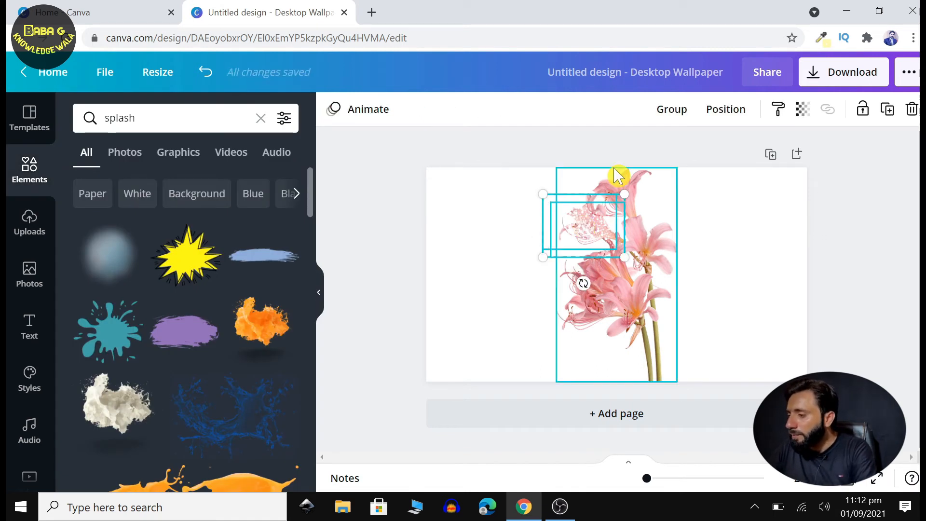
pyautogui.click(694, 115)
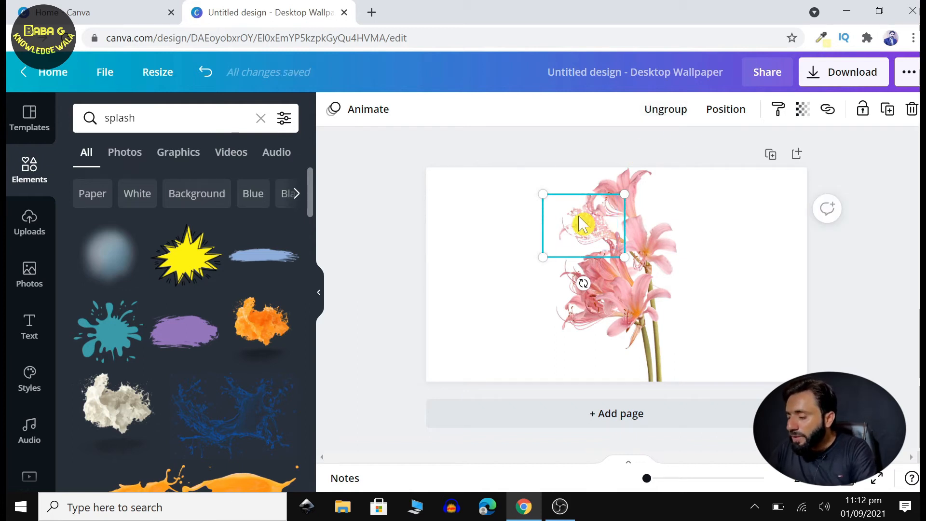
# Step: Place copies of the white splash group over the lower-left blooms and the outer edge of the topmost bloom
pyautogui.moveTo(585, 240); pyautogui.dragTo(574, 264)
pyautogui.rightClick(581, 280)
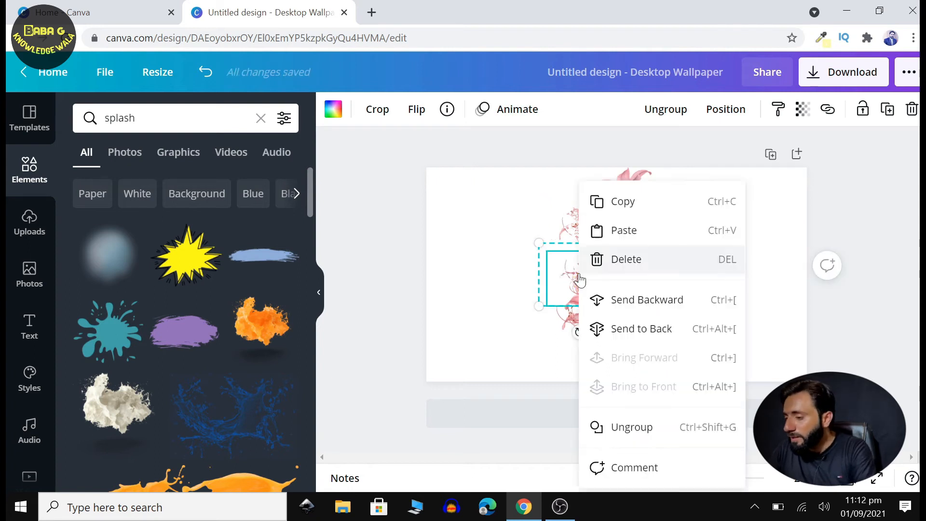
pyautogui.click(622, 201)
pyautogui.rightClick(596, 310)
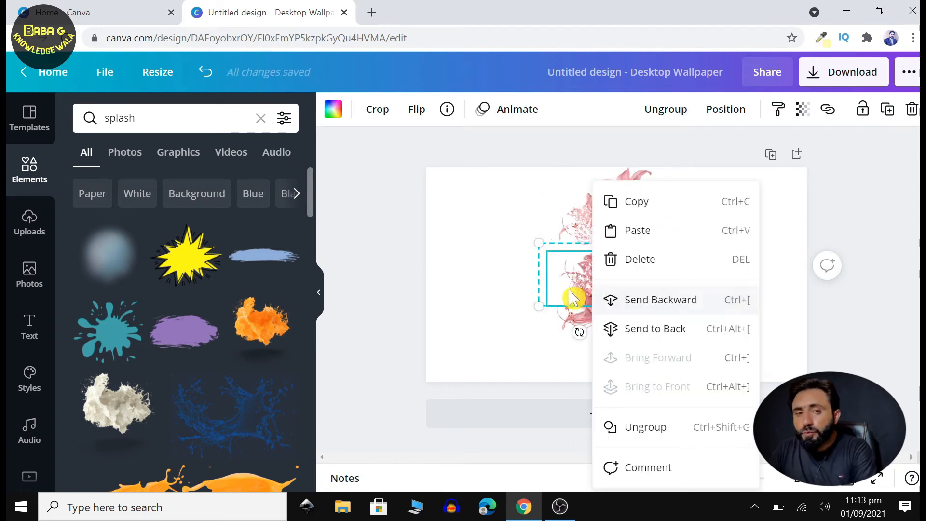
pyautogui.click(644, 240)
pyautogui.moveTo(585, 299); pyautogui.dragTo(590, 193)
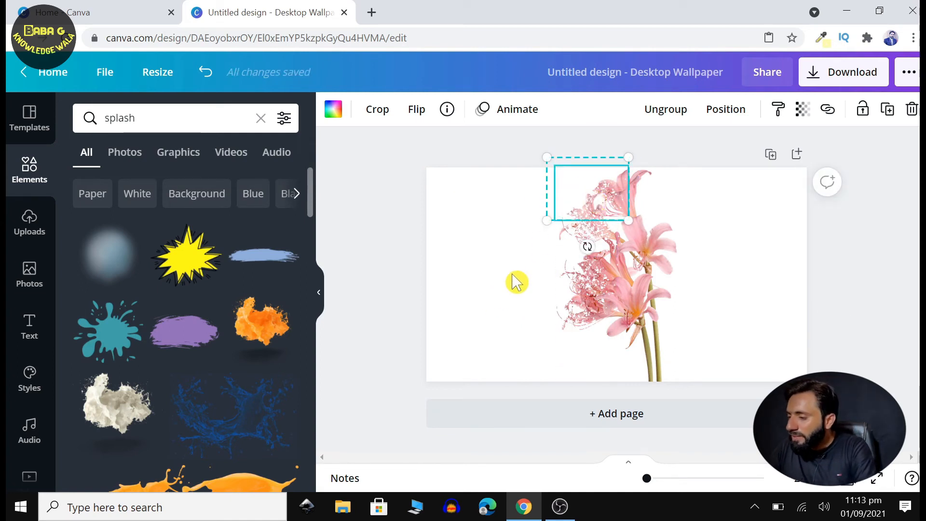
pyautogui.moveTo(589, 200); pyautogui.dragTo(564, 259)
pyautogui.click(691, 257)
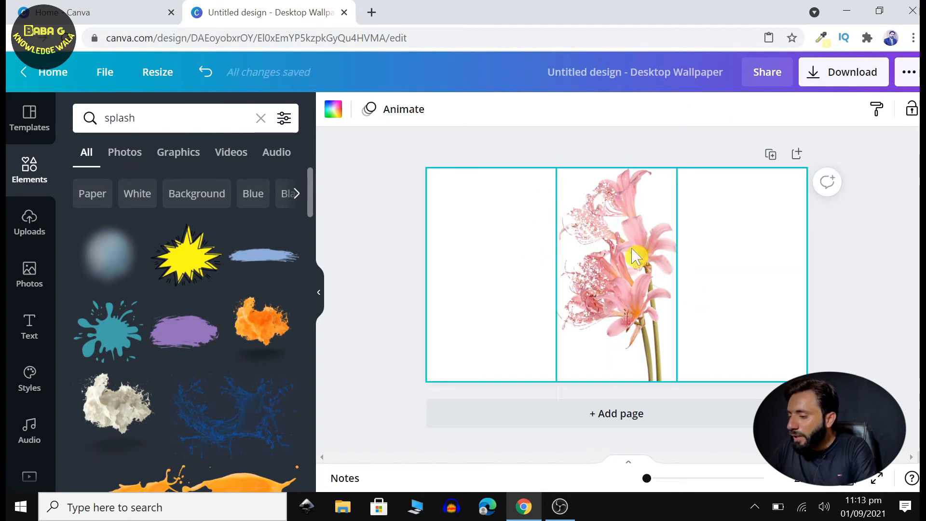
# Step: Copy the upper-left bloom's white splash group and place the copy on the blank area left of the lily
pyautogui.click(590, 231)
pyautogui.hotkey('ctrl', 'c')
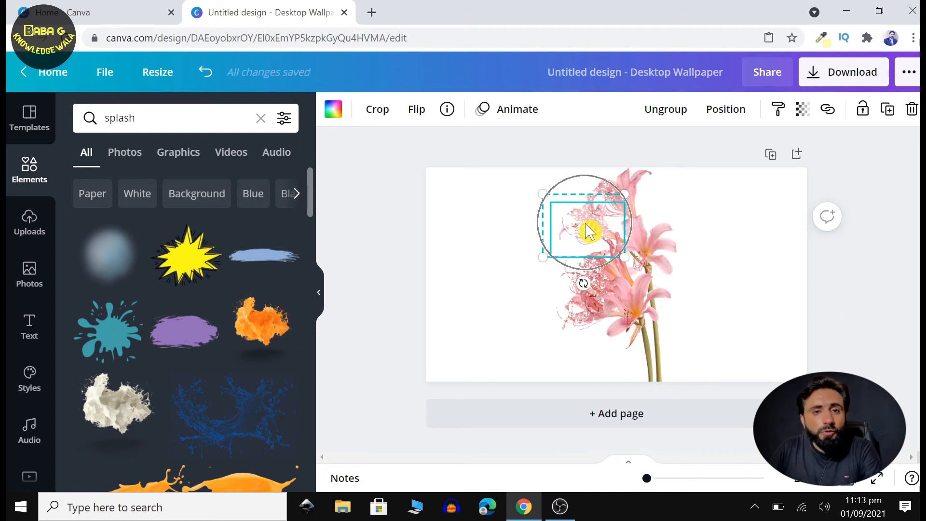
pyautogui.hotkey('ctrl', 'v')
pyautogui.moveTo(572, 229); pyautogui.dragTo(475, 225)
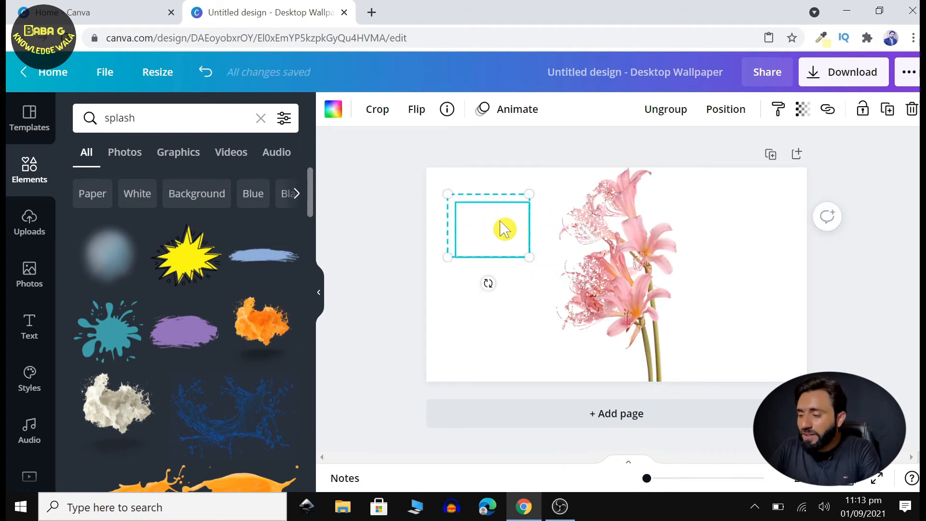
# Step: Recolour the splash copy from the lily's photo colours, trying light pink #f3bcc4 and settling on the medium pink beside it
pyautogui.click(334, 109)
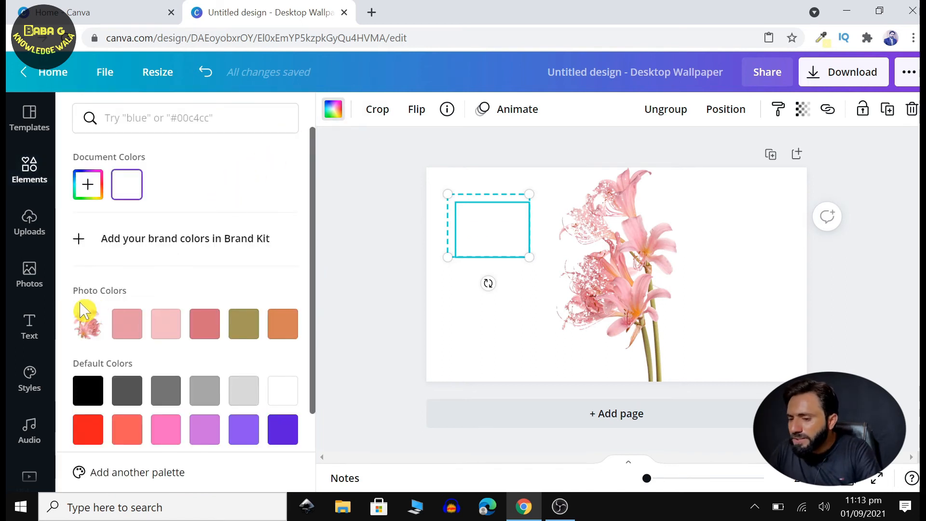
pyautogui.click(167, 332)
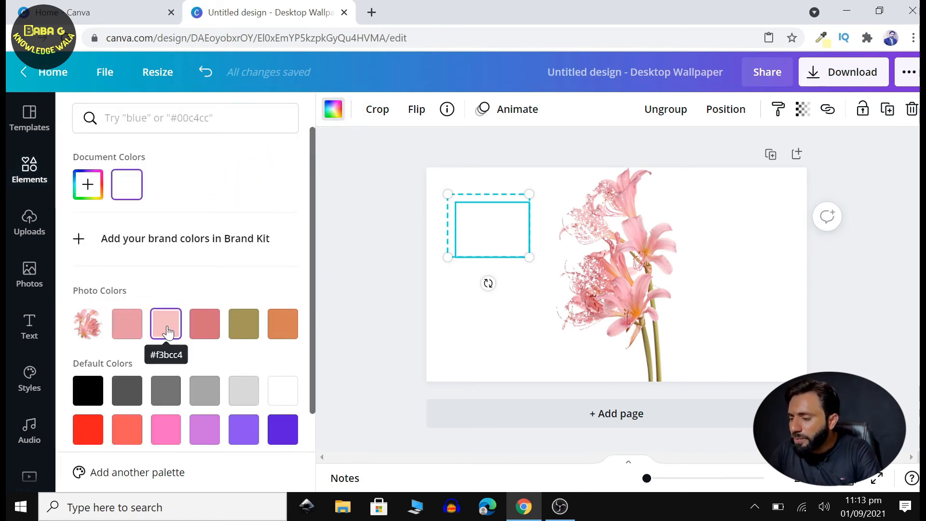
pyautogui.click(167, 331)
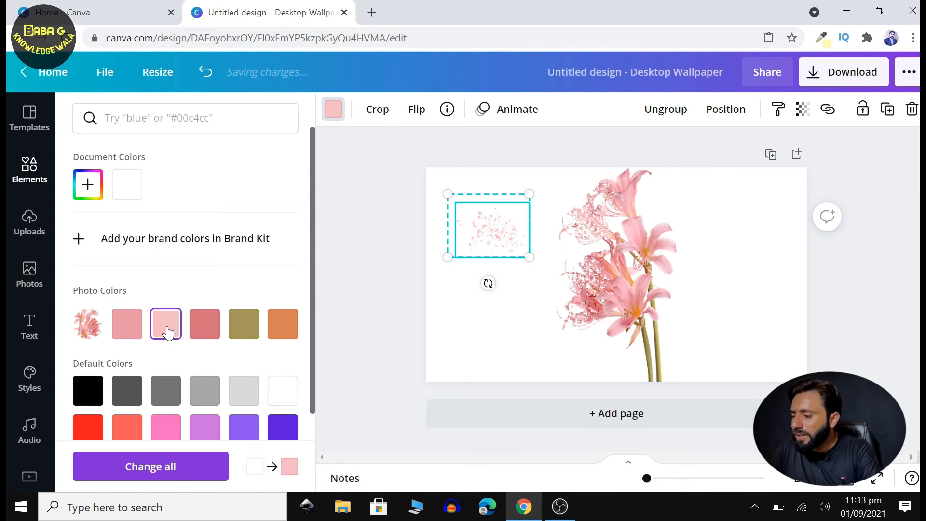
pyautogui.click(130, 331)
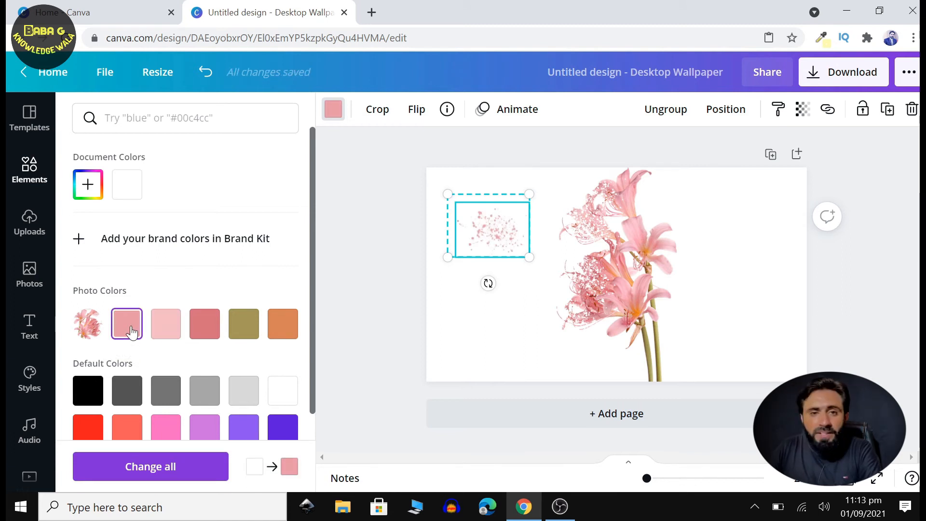
# Step: Paste two more copies of the pink splash group and spread the three vertically in the blank area left of the lily
pyautogui.rightClick(499, 243)
pyautogui.click(570, 208)
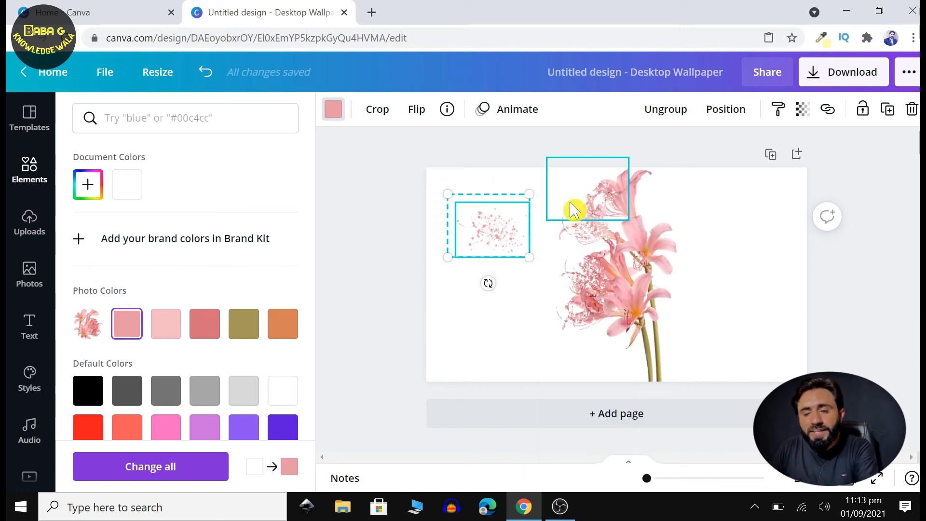
pyautogui.rightClick(487, 241)
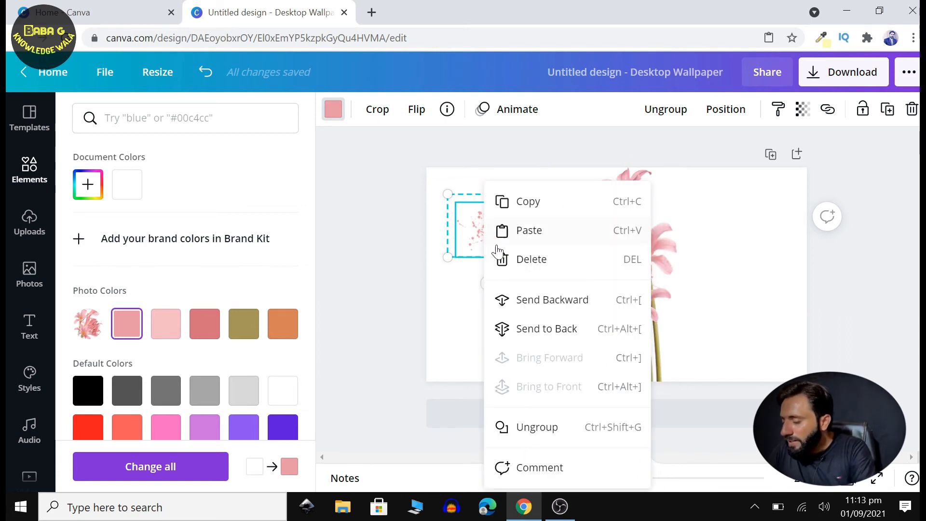
pyautogui.click(536, 237)
pyautogui.moveTo(542, 242); pyautogui.dragTo(491, 247)
pyautogui.rightClick(491, 249)
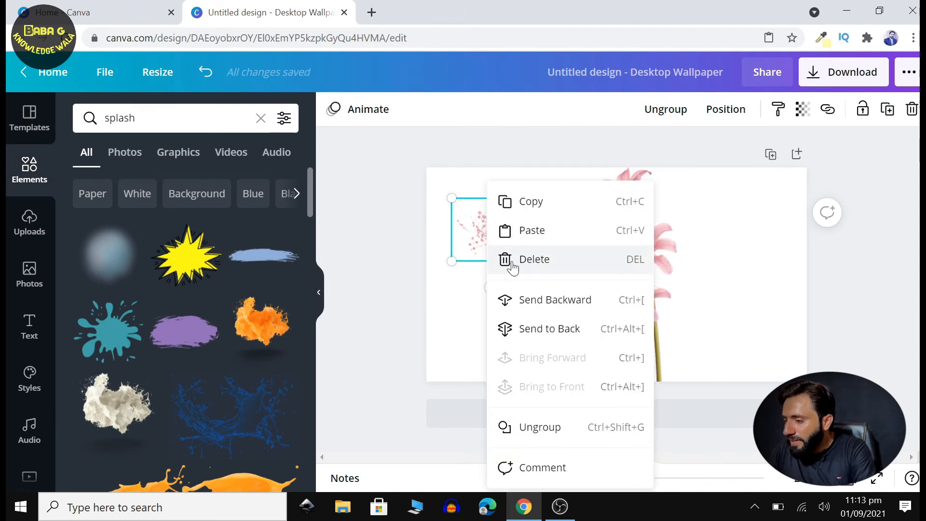
pyautogui.click(528, 240)
pyautogui.click(515, 254)
pyautogui.moveTo(516, 254); pyautogui.dragTo(513, 293)
pyautogui.click(510, 248)
pyautogui.moveTo(510, 248)
pyautogui.mouseDown()
pyautogui.moveTo(526, 212)
pyautogui.moveTo(481, 256)
pyautogui.moveTo(492, 262)
pyautogui.moveTo(495, 247)
pyautogui.mouseUp()
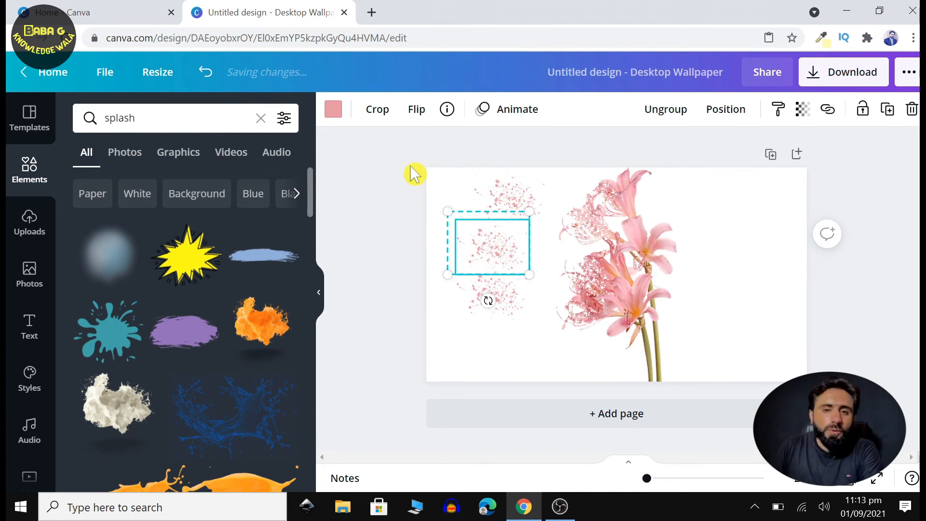
# Step: Recolour the middle splash to the light pink #f3bcc4 from the photo colours
pyautogui.click(344, 114)
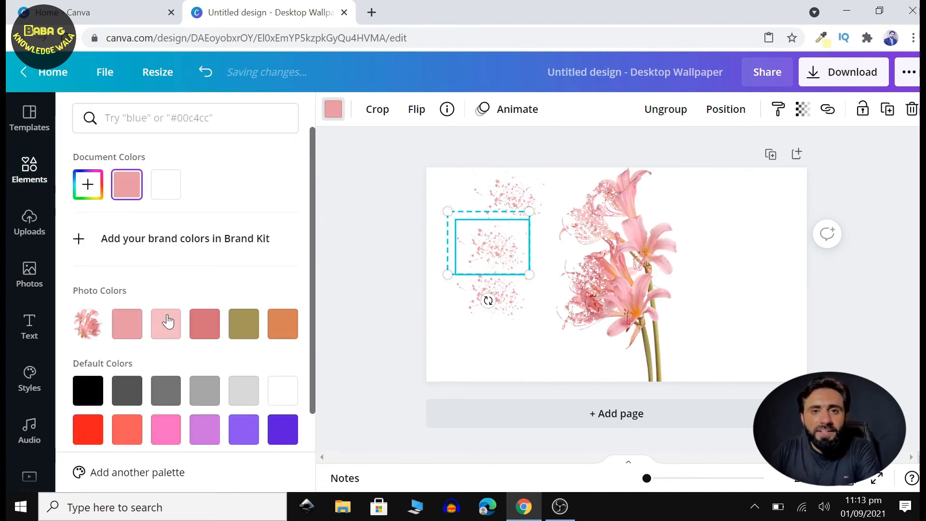
pyautogui.click(166, 330)
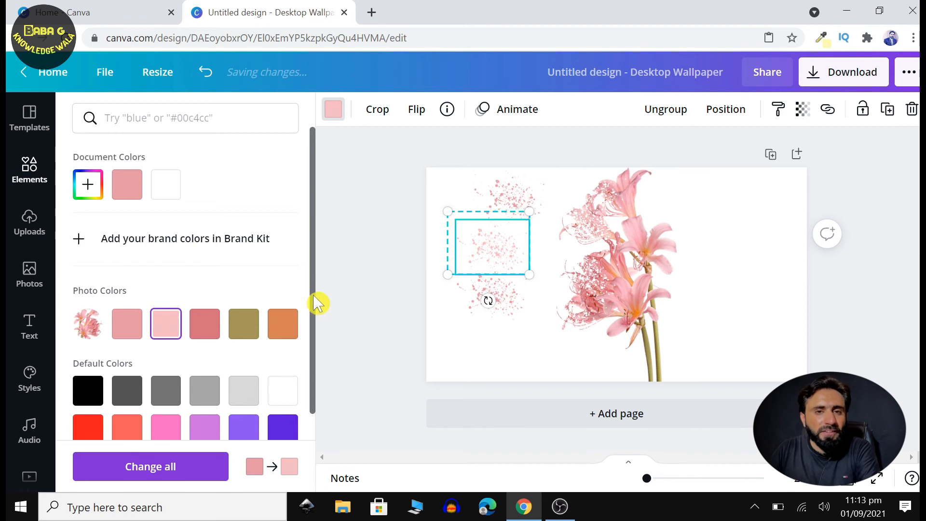
pyautogui.click(482, 339)
# Step: Gather the three pink splashes into one group and place a copy of it over the lily's lower-left petals
pyautogui.moveTo(508, 247); pyautogui.dragTo(509, 229)
pyautogui.moveTo(501, 304)
pyautogui.mouseDown()
pyautogui.moveTo(489, 269)
pyautogui.moveTo(494, 250)
pyautogui.moveTo(503, 310)
pyautogui.mouseUp()
pyautogui.rightClick(502, 236)
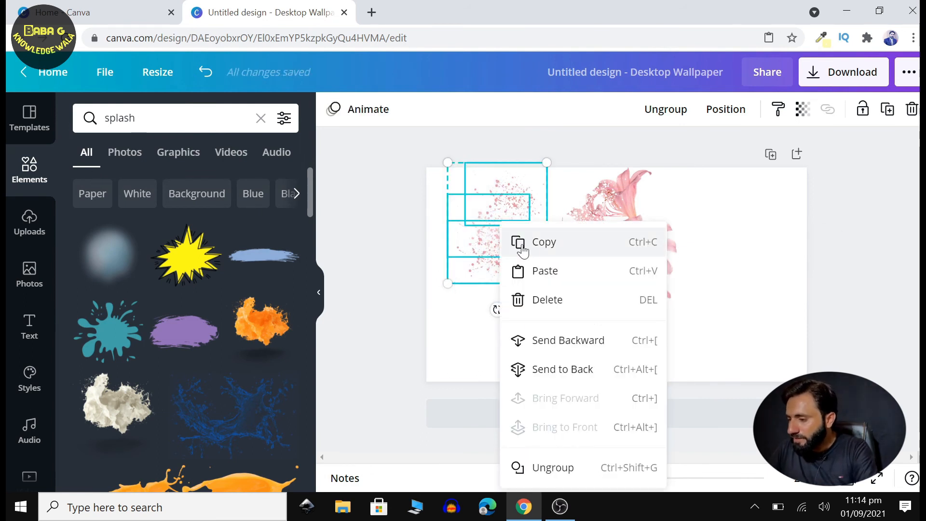
pyautogui.click(518, 241)
pyautogui.rightClick(504, 245)
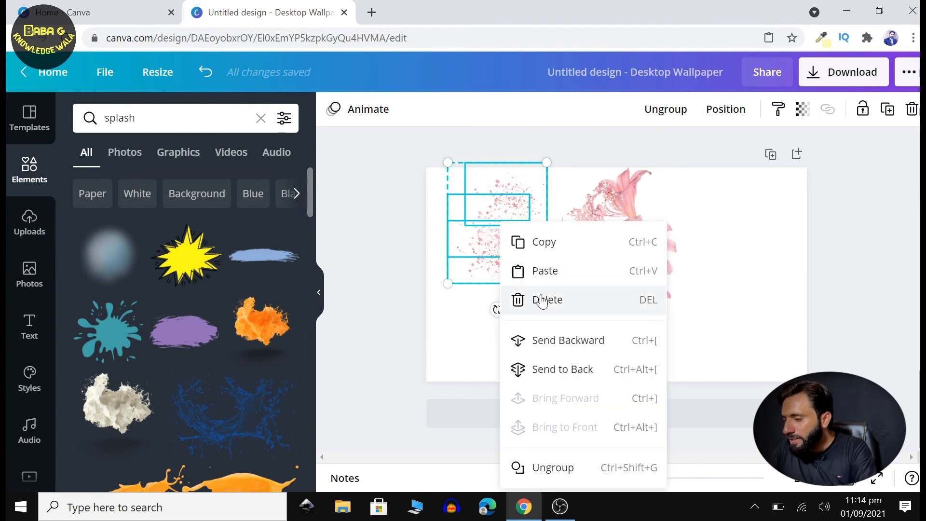
pyautogui.click(554, 275)
pyautogui.moveTo(503, 228); pyautogui.dragTo(569, 280)
# Step: Move the original pink splash group against the lily's upper-left petals
pyautogui.click(487, 239)
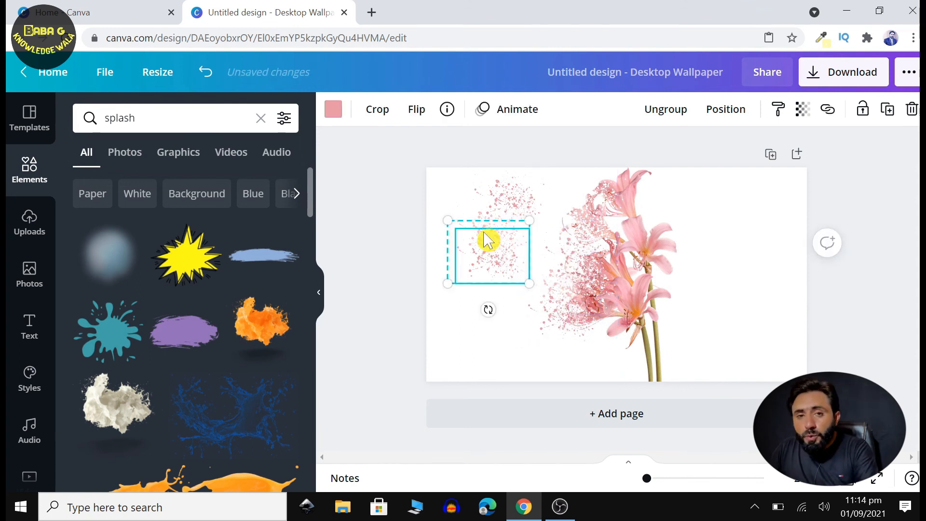
pyautogui.moveTo(461, 183); pyautogui.dragTo(498, 279)
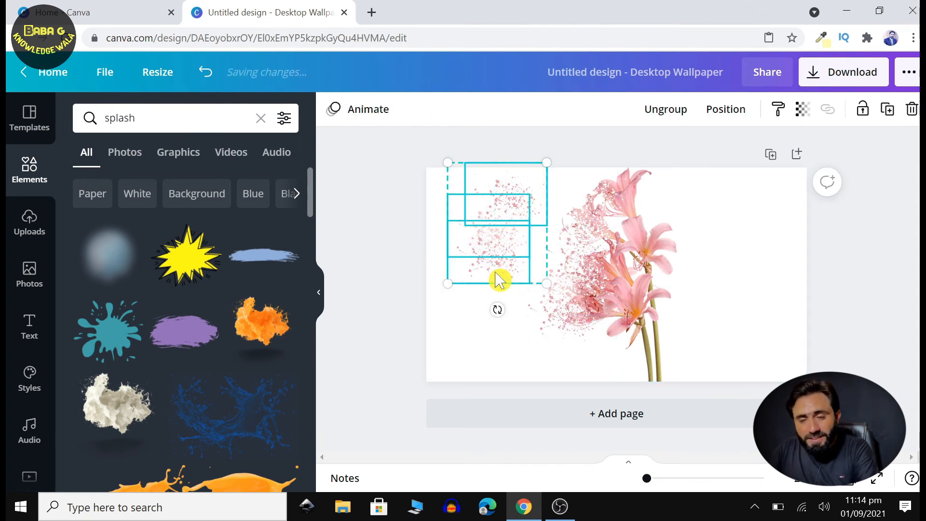
pyautogui.moveTo(497, 248); pyautogui.dragTo(561, 241)
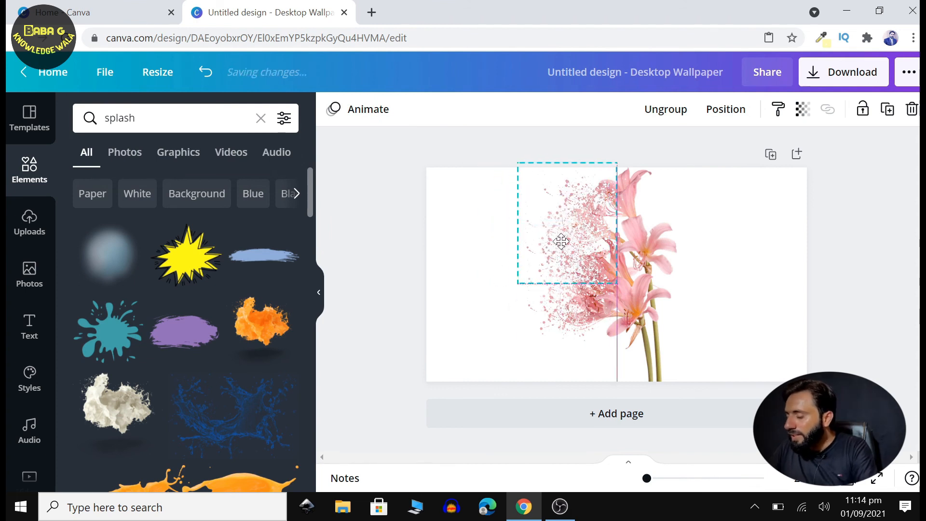
pyautogui.click(741, 293)
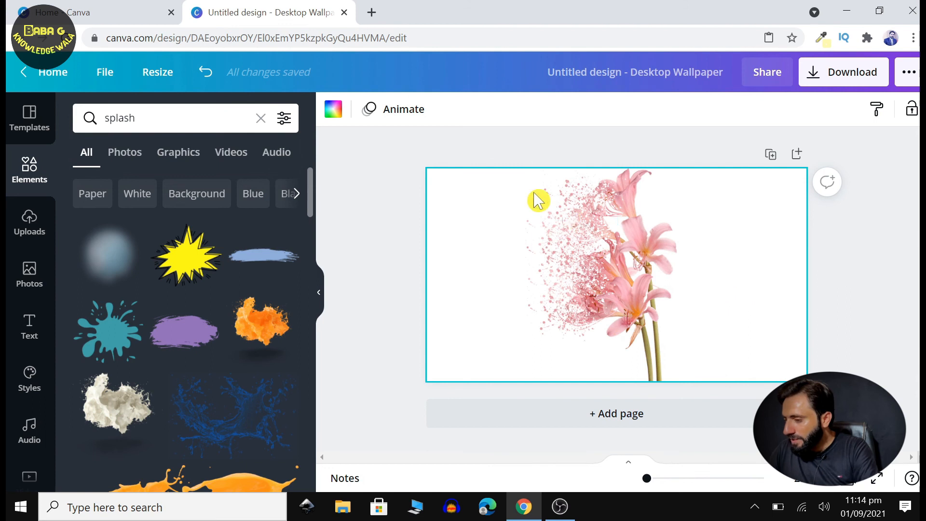
# Step: Move one pink splash down beside the lower-left petals and view the design in full screen
pyautogui.moveTo(559, 209); pyautogui.dragTo(535, 298)
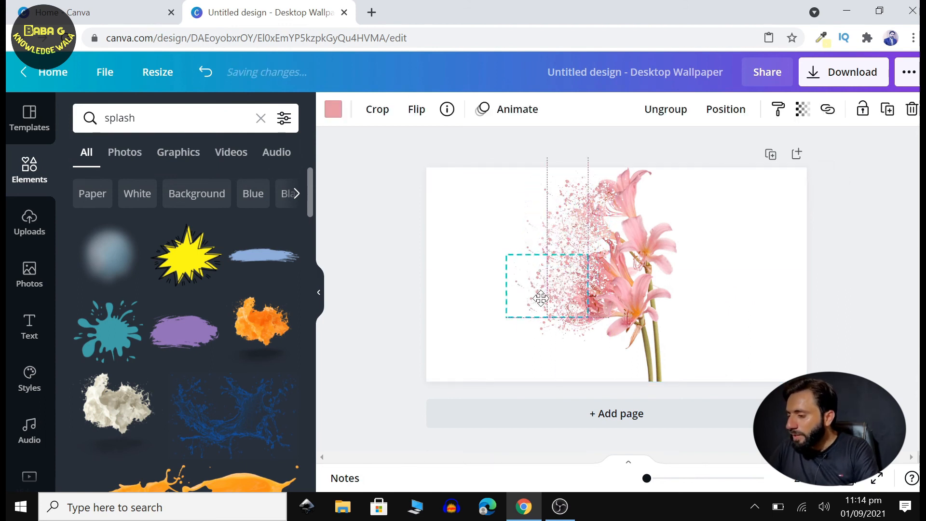
pyautogui.click(676, 311)
pyautogui.click(749, 314)
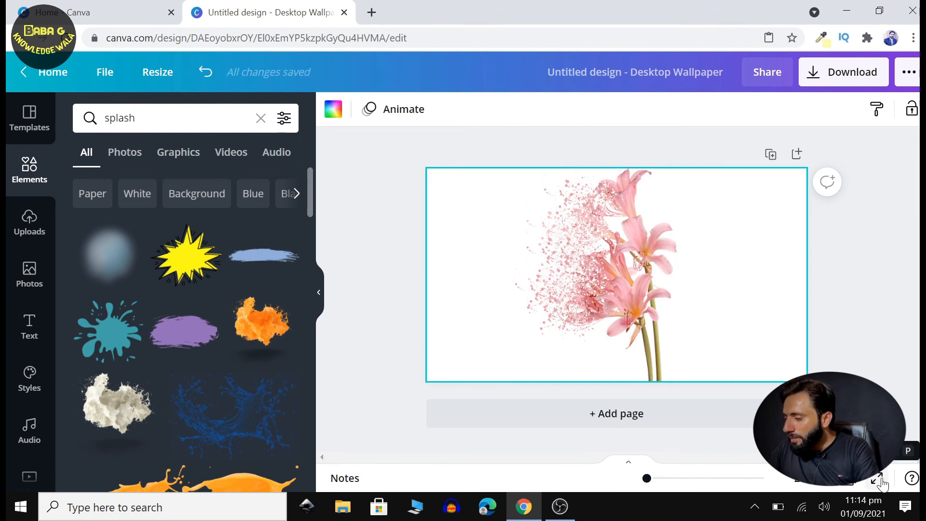
pyautogui.click(879, 480)
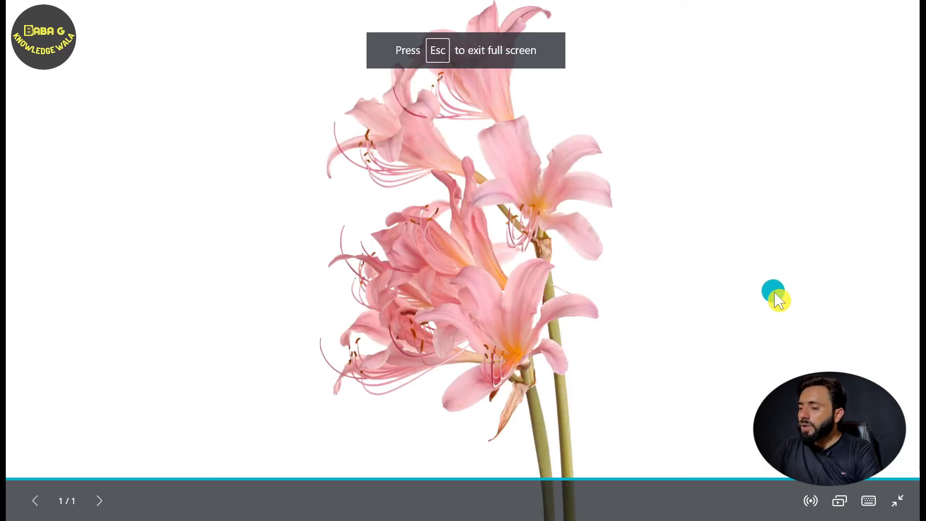